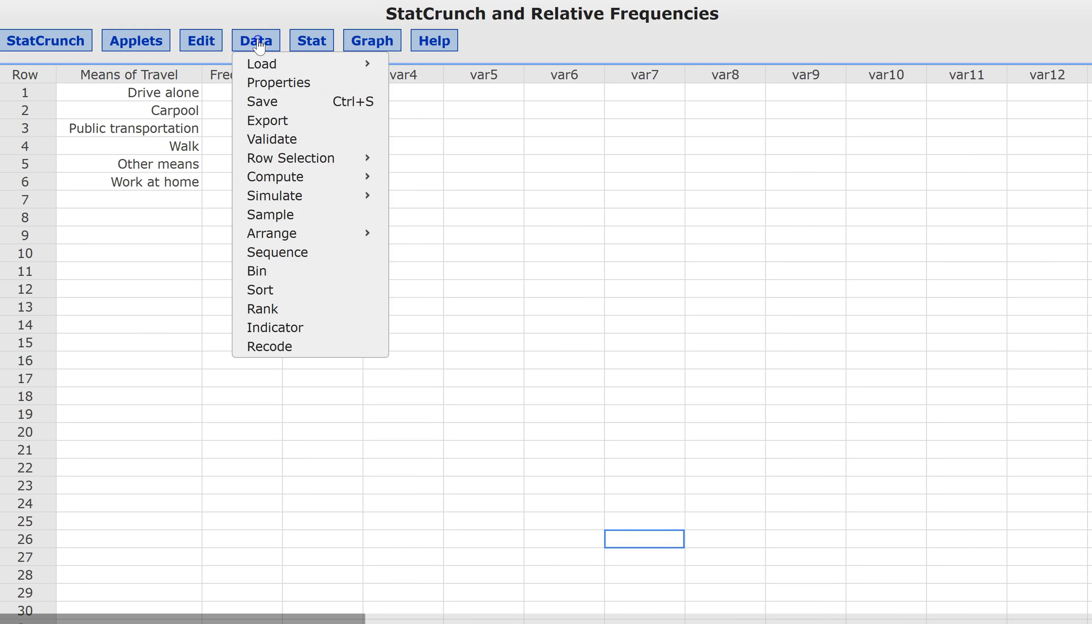
Step: Build a compute expression that divides each Frequency value by the column total: Frequency/sum(Frequency)
mouse_move(309, 177)
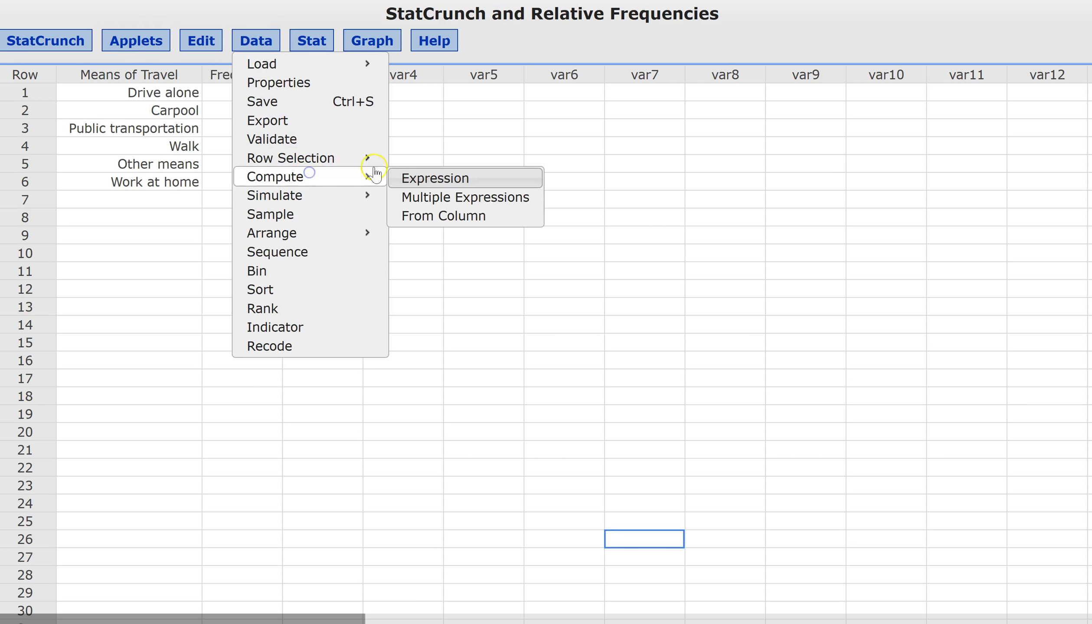
left_click(438, 178)
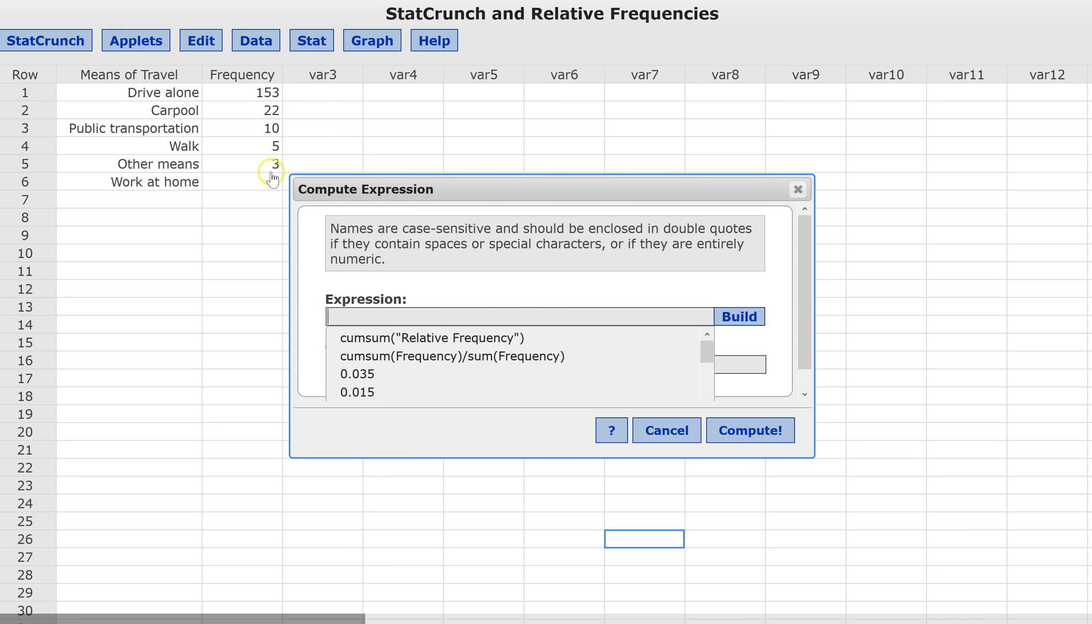
left_click(749, 324)
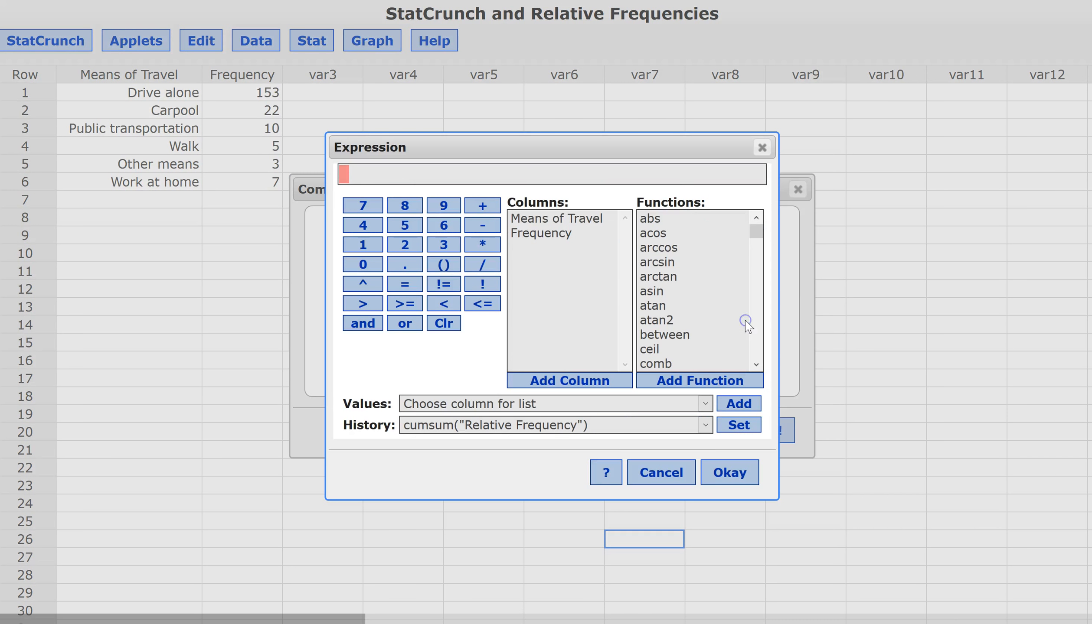
double_click(517, 236)
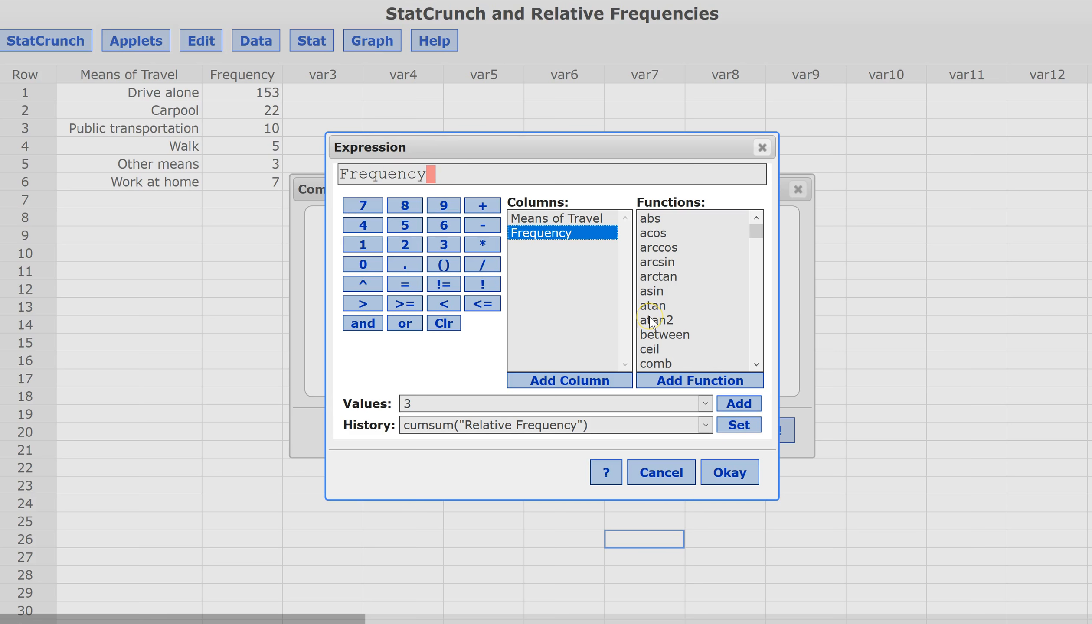
type("/")
left_click(754, 232)
left_click_drag(753, 232, 756, 347)
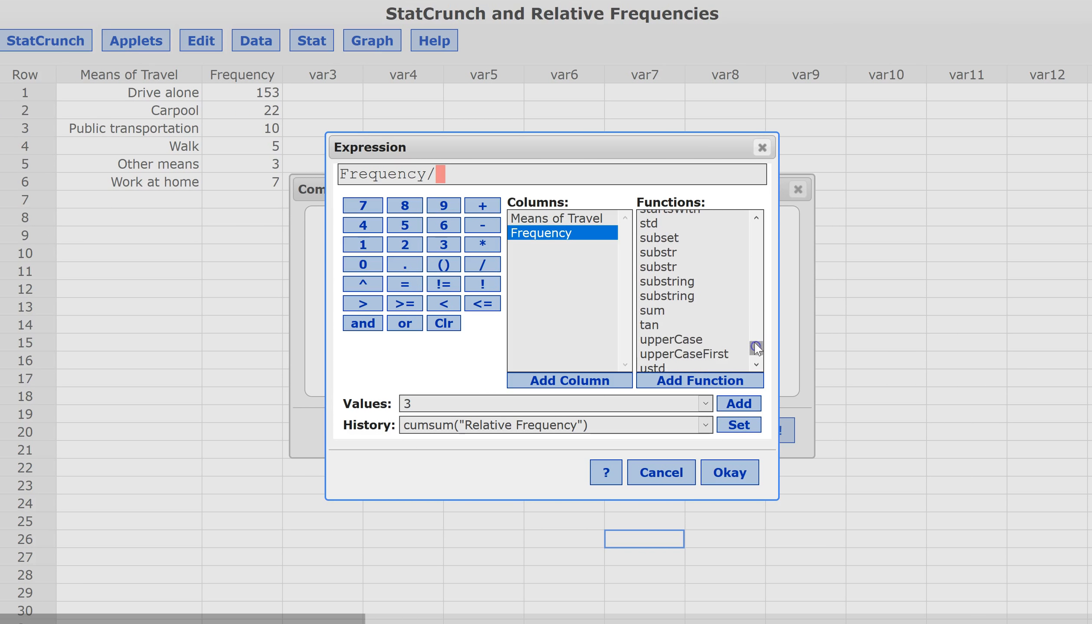
left_click(651, 311)
double_click(650, 310)
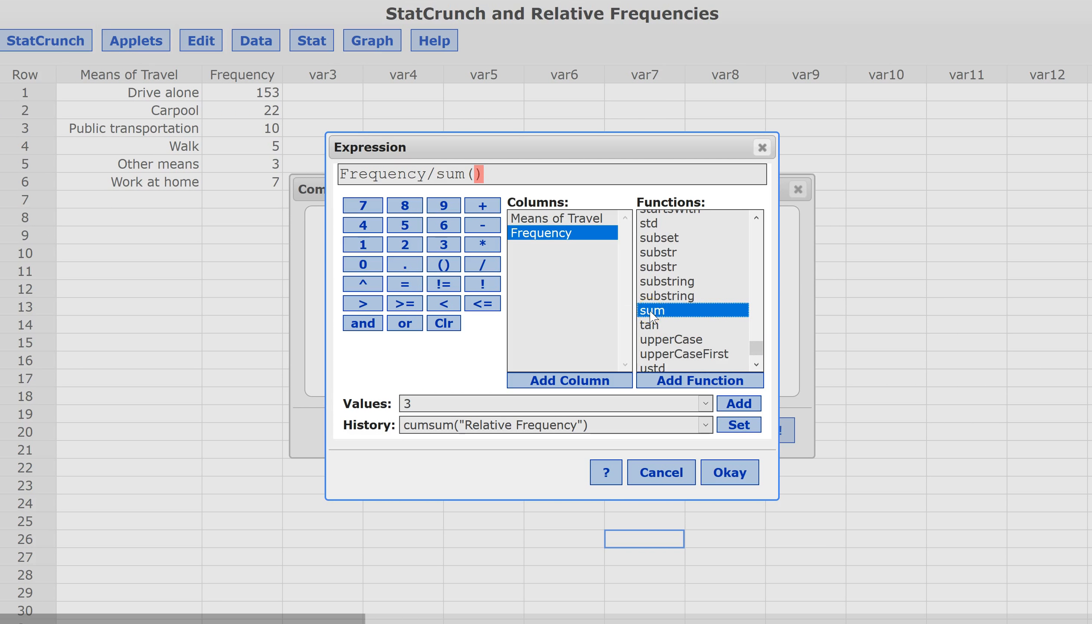
left_click(537, 238)
double_click(536, 239)
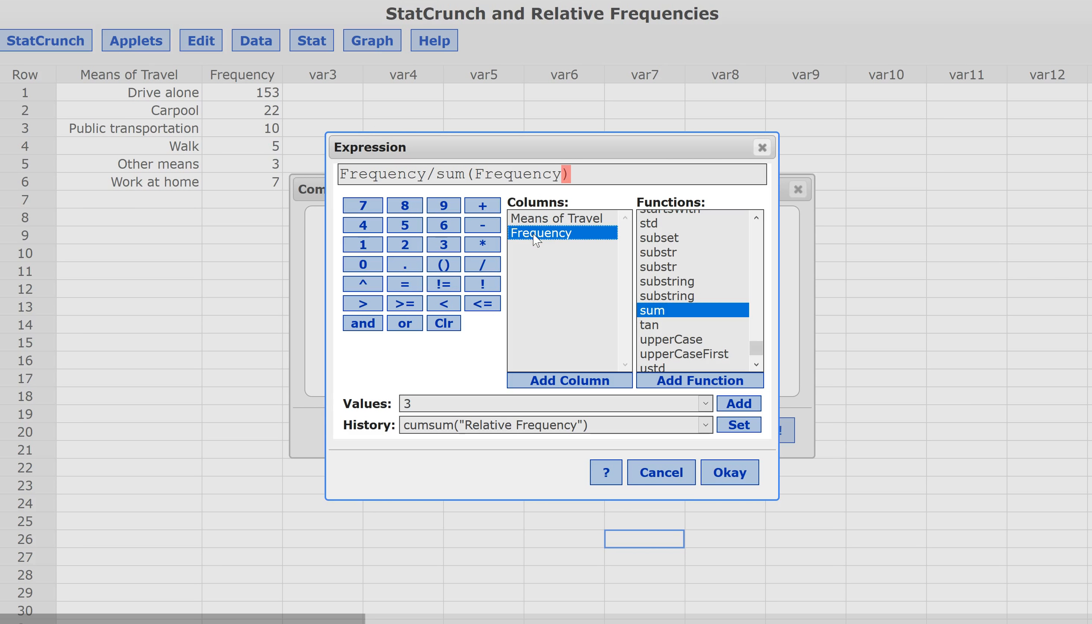
left_click(716, 475)
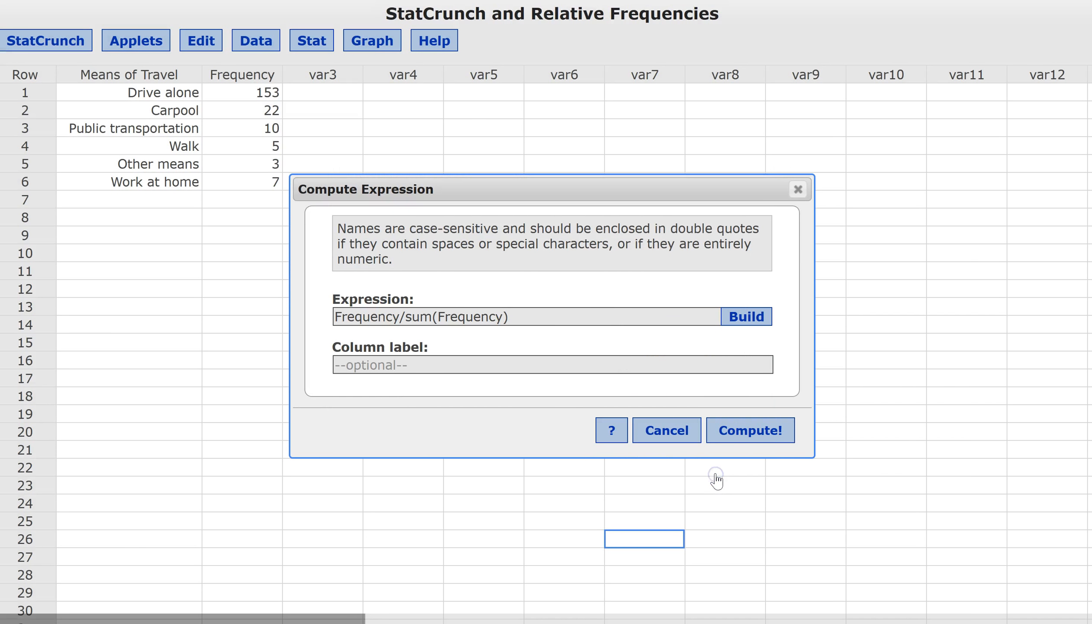
Step: Label the computed column "Rel Freq" and add it to the data table
left_click(458, 364)
type("Rel Freq")
left_click(752, 431)
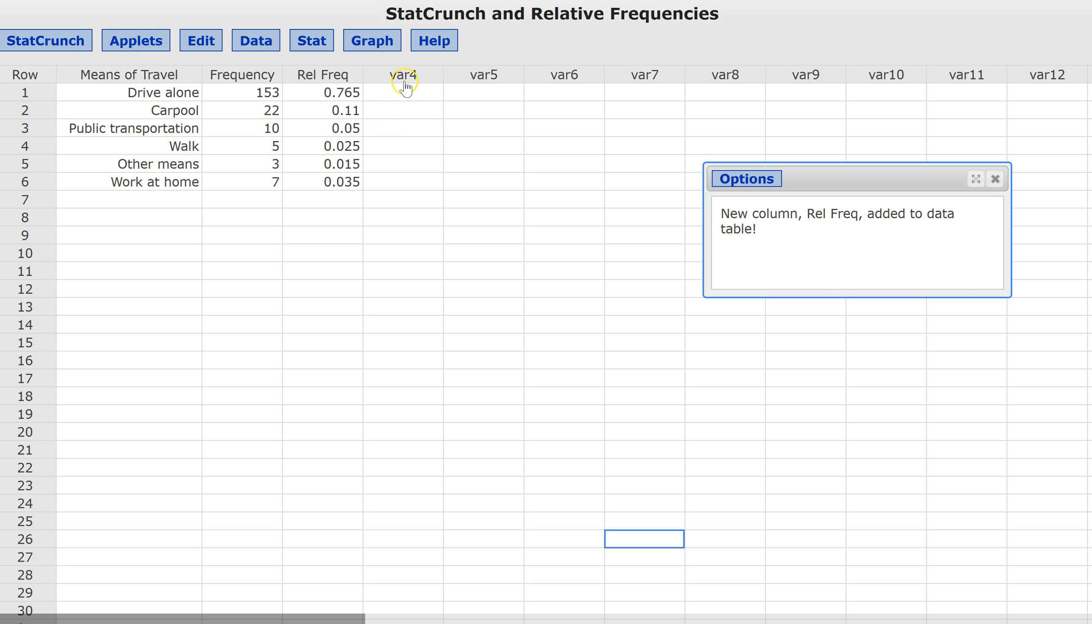
Step: Compute a new column labelled "Cum Rel Freq" using the expression cumsum("Rel Freq")
left_click(265, 46)
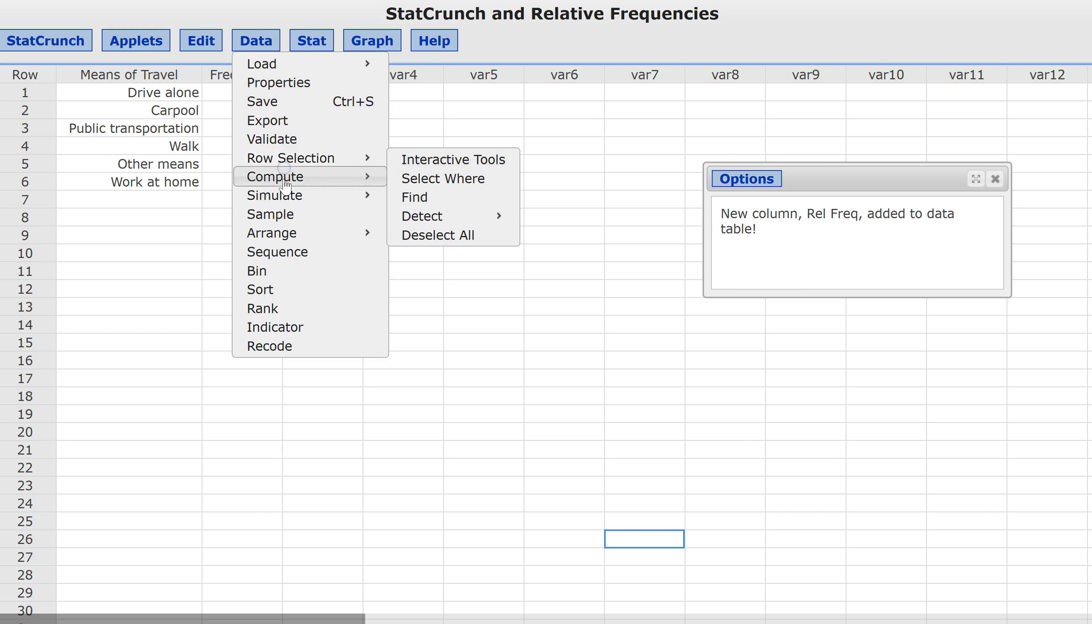
mouse_move(295, 182)
left_click(430, 178)
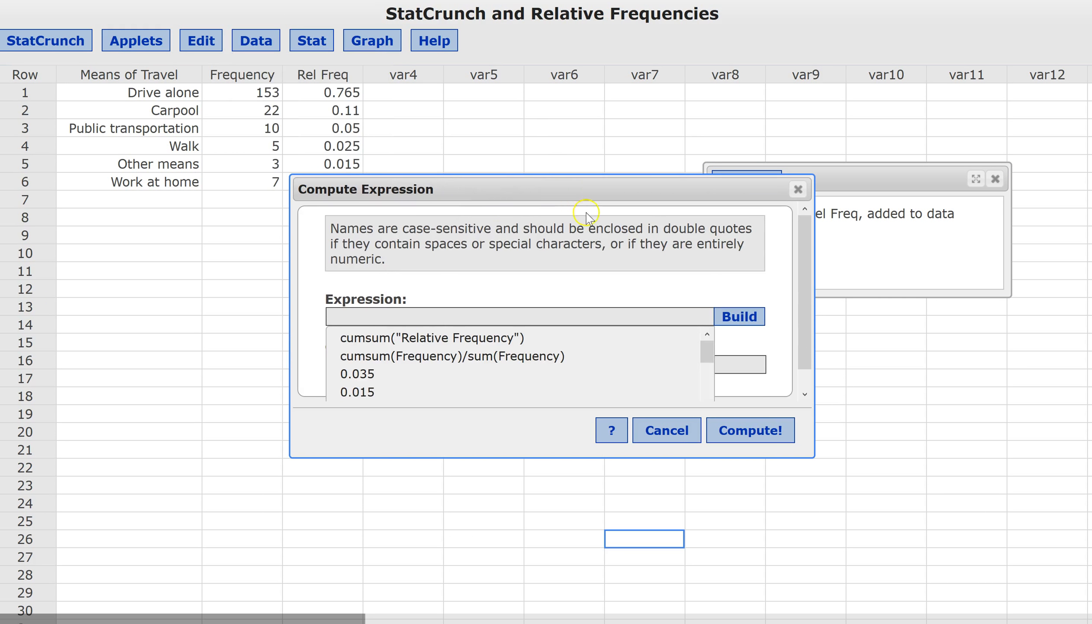
left_click(761, 319)
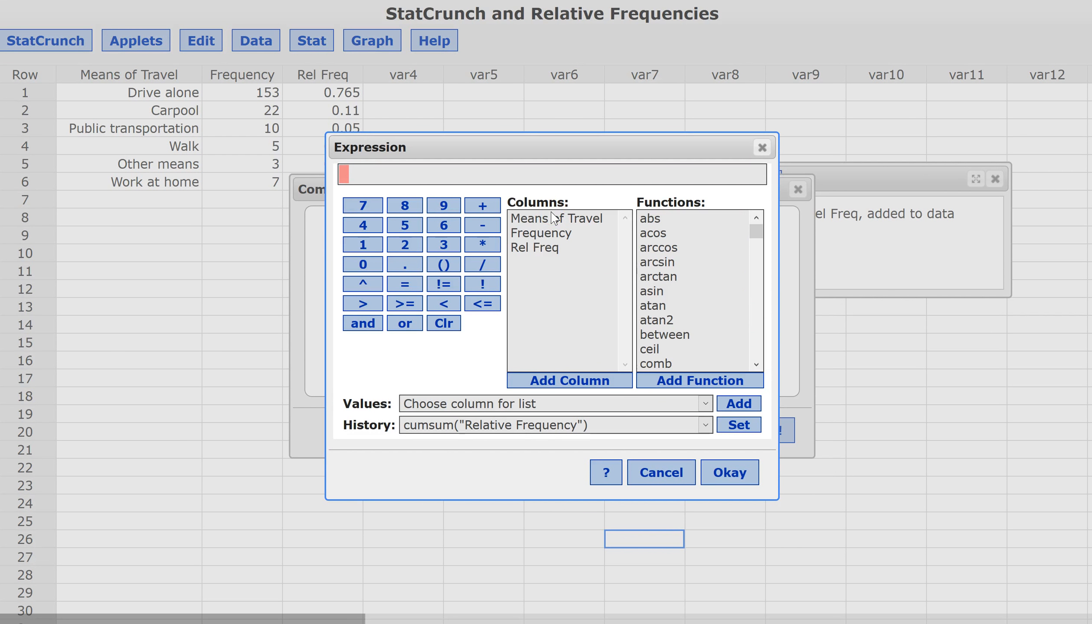
left_click_drag(756, 228, 759, 249)
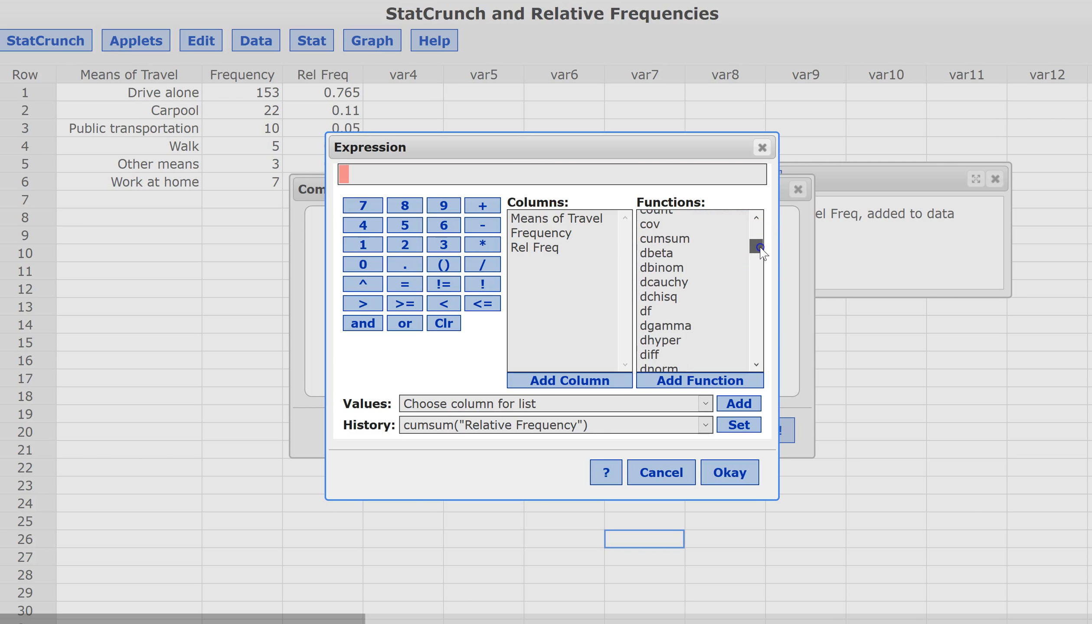
left_click(669, 240)
double_click(669, 241)
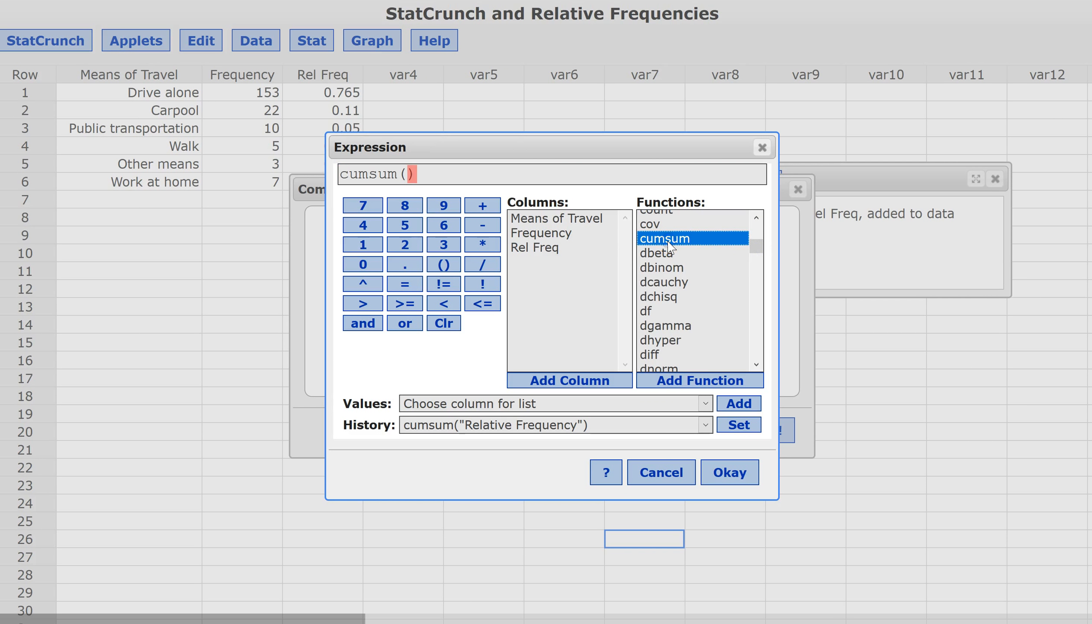
double_click(536, 251)
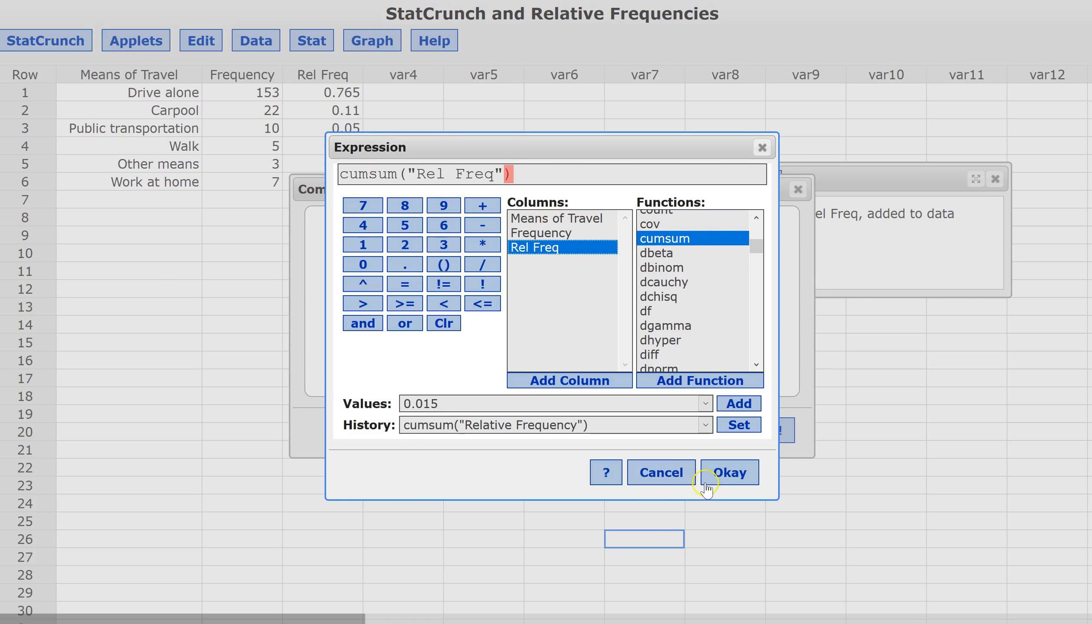
left_click(721, 473)
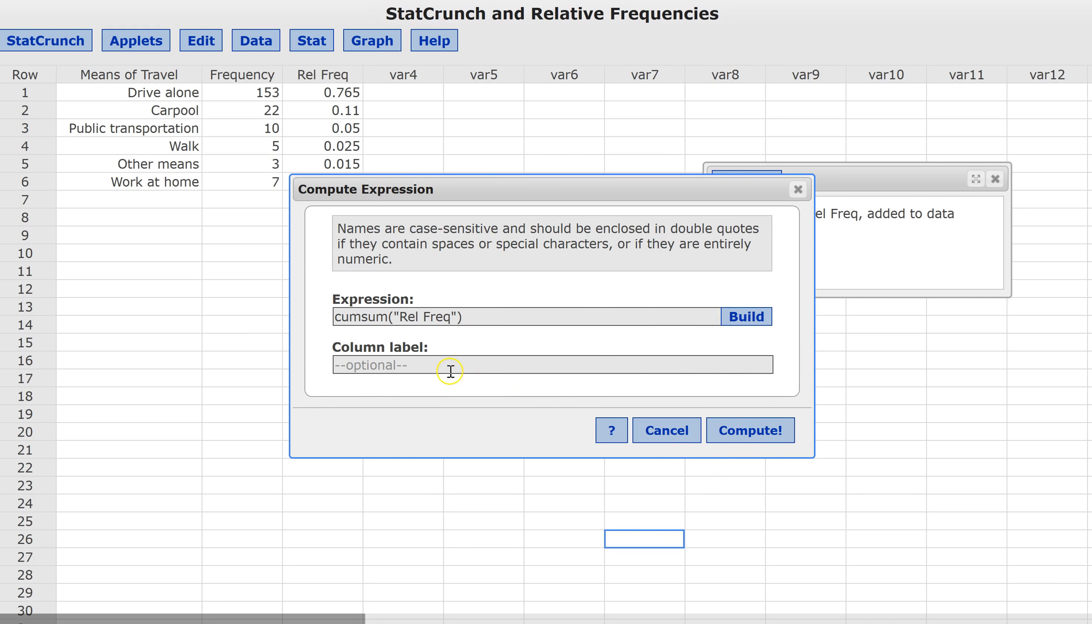
type("Cum Rel Freq")
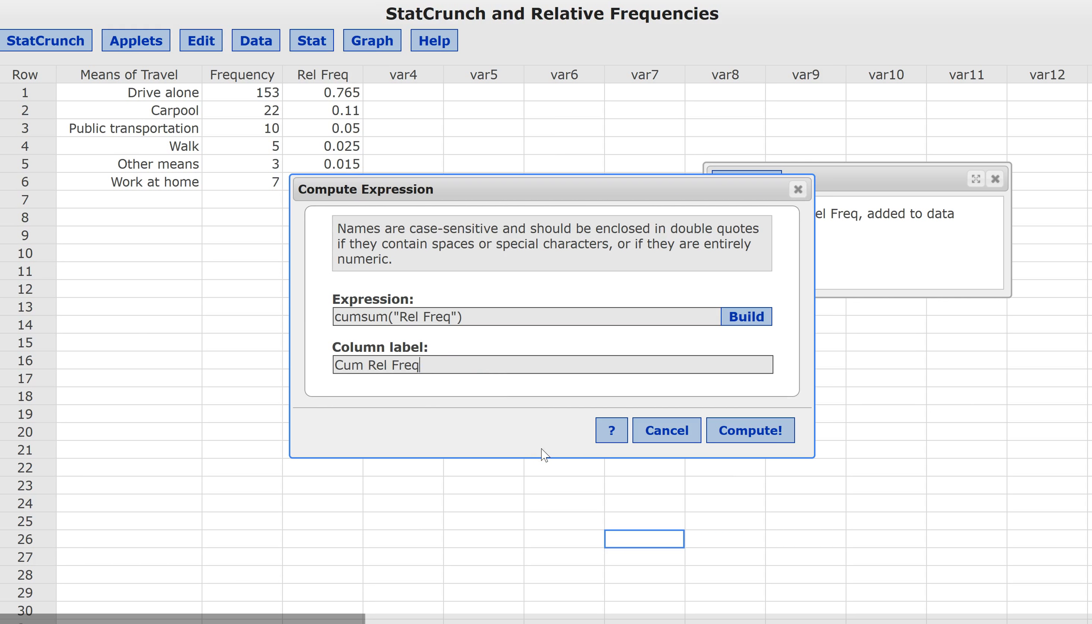
left_click(750, 429)
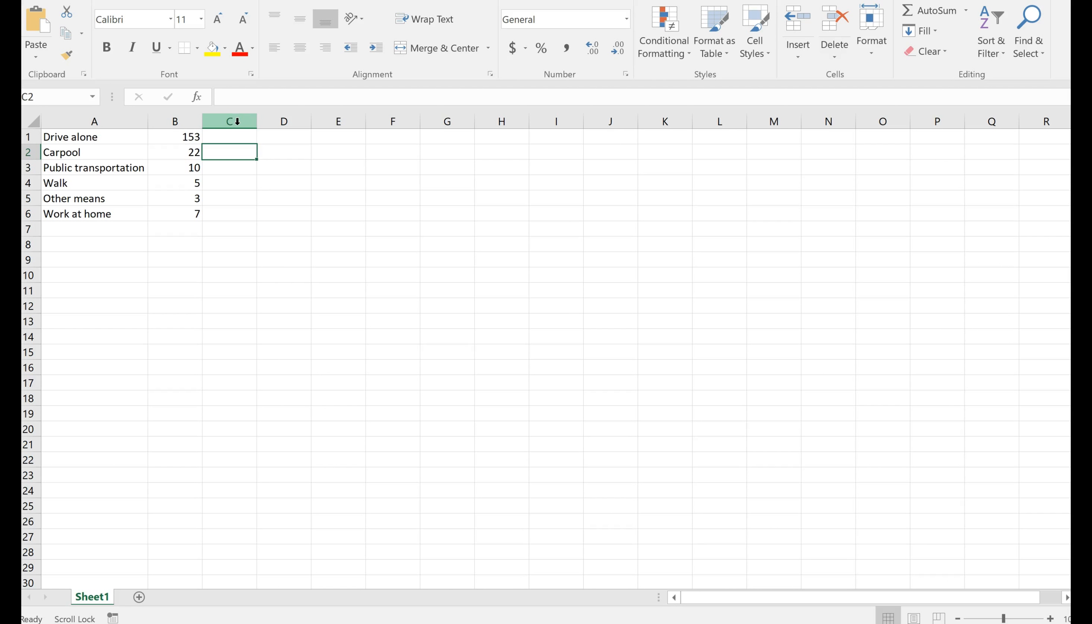
Step: In the Excel sheet, total the frequencies B1:B6 with AutoSum in cell B7 and make the total bold
left_click(173, 232)
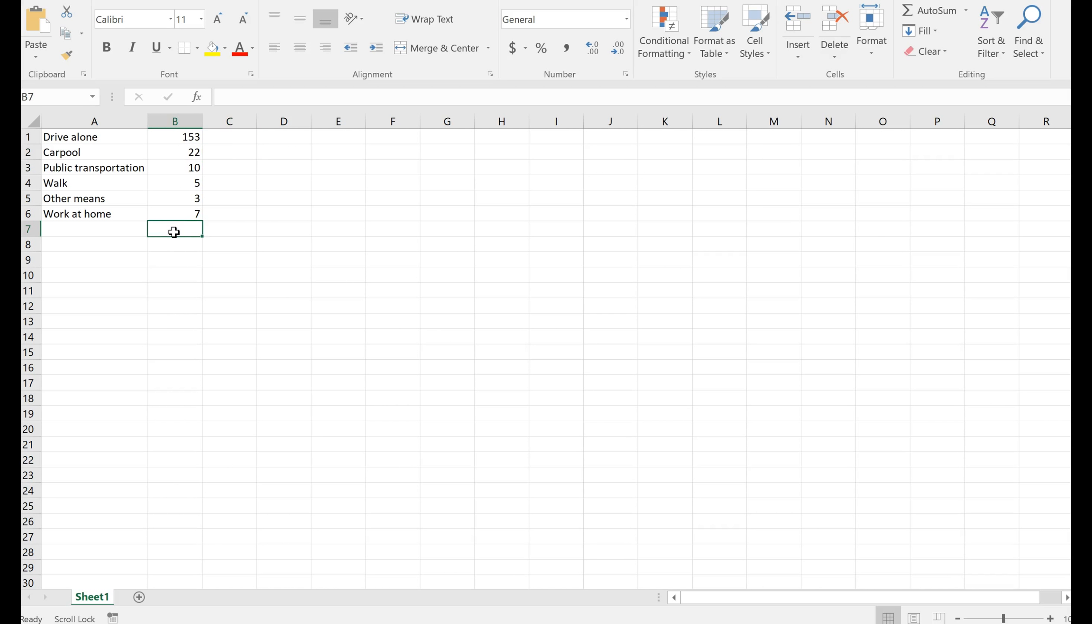
left_click(934, 13)
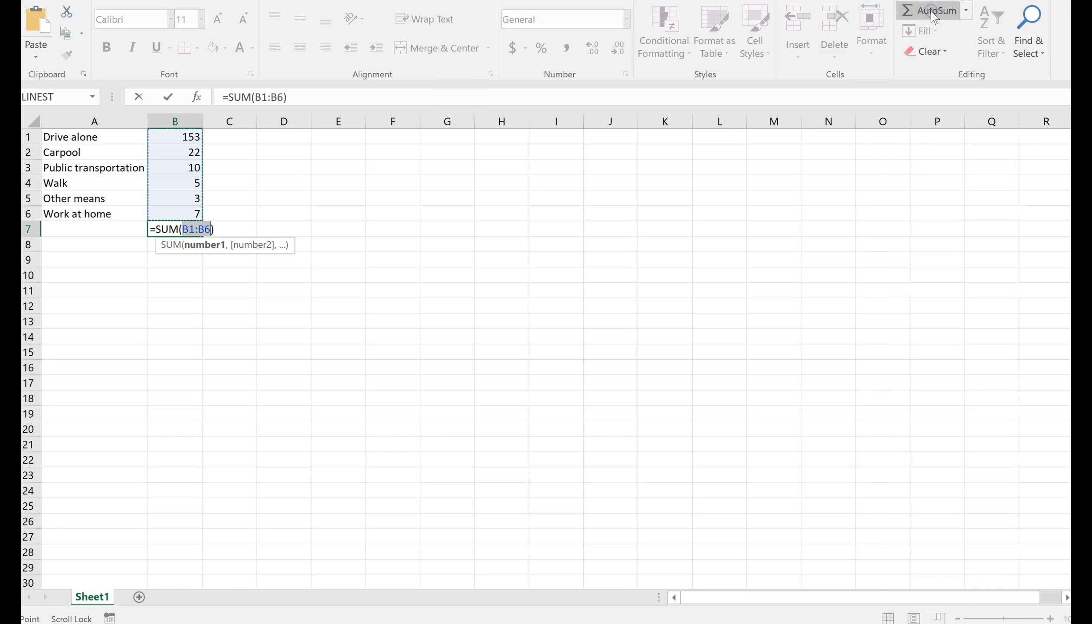
key("Return")
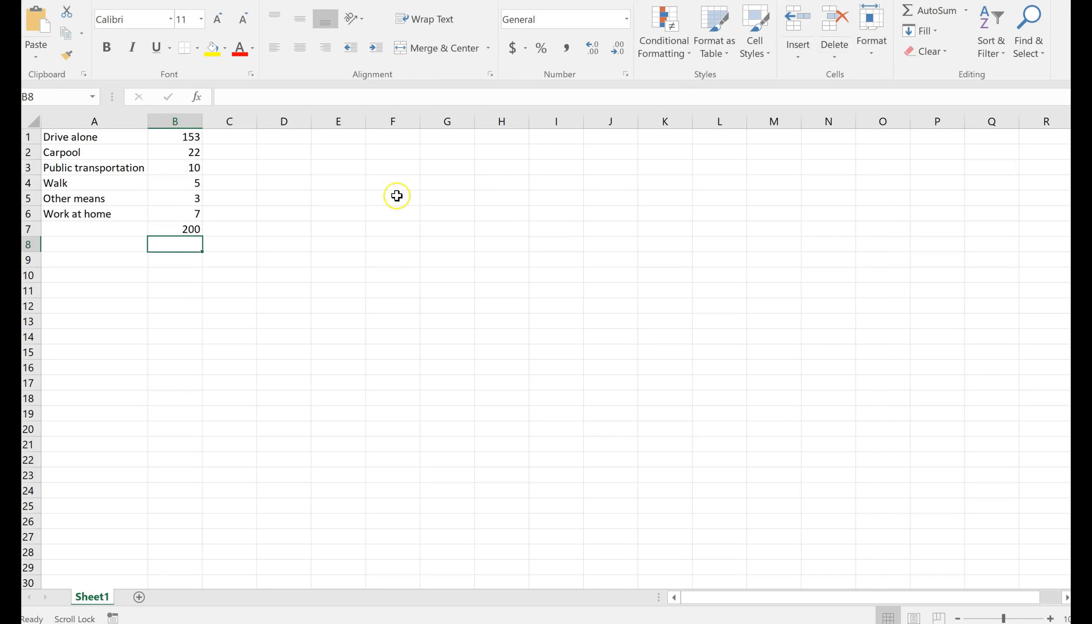
left_click(179, 229)
key("ctrl+b")
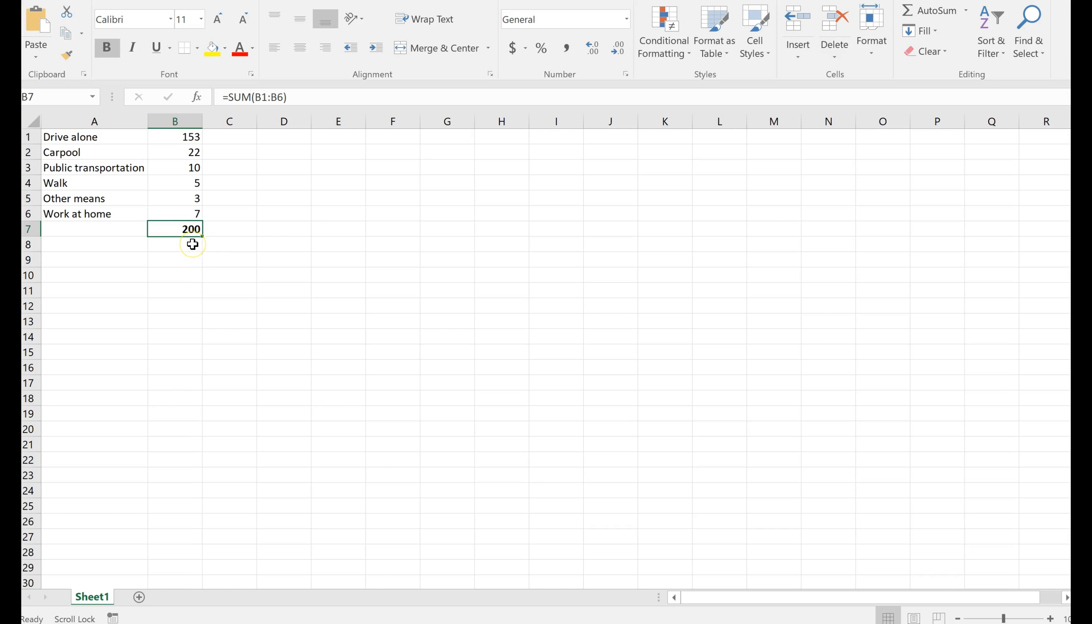
Step: Enter the relative frequency formula =B1/$B$7 in cell C1, with an absolute reference to the total
left_click(230, 142)
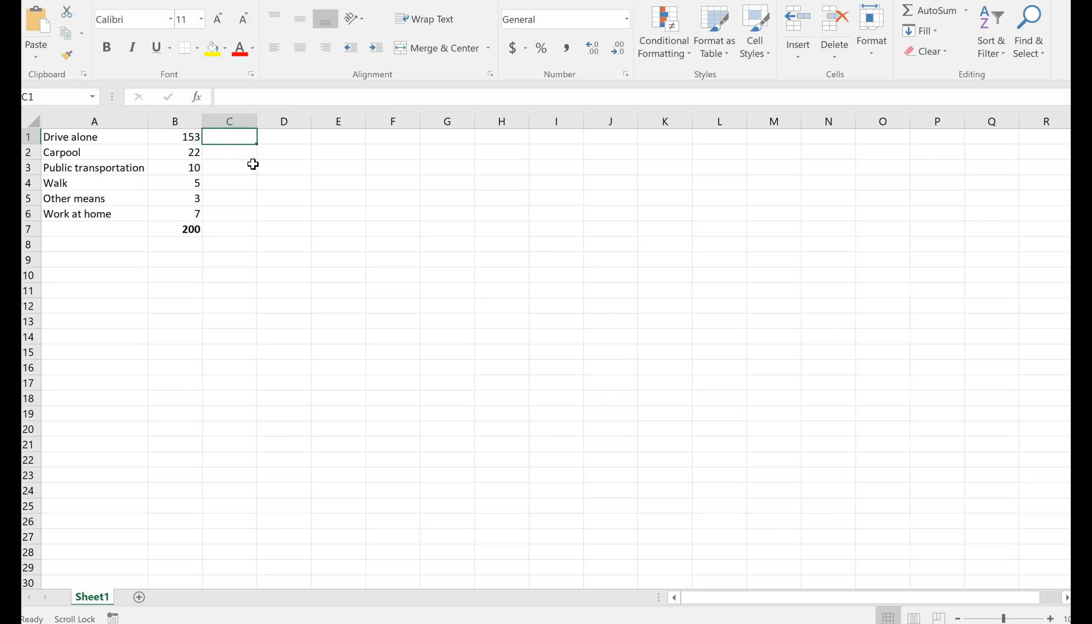
type("=")
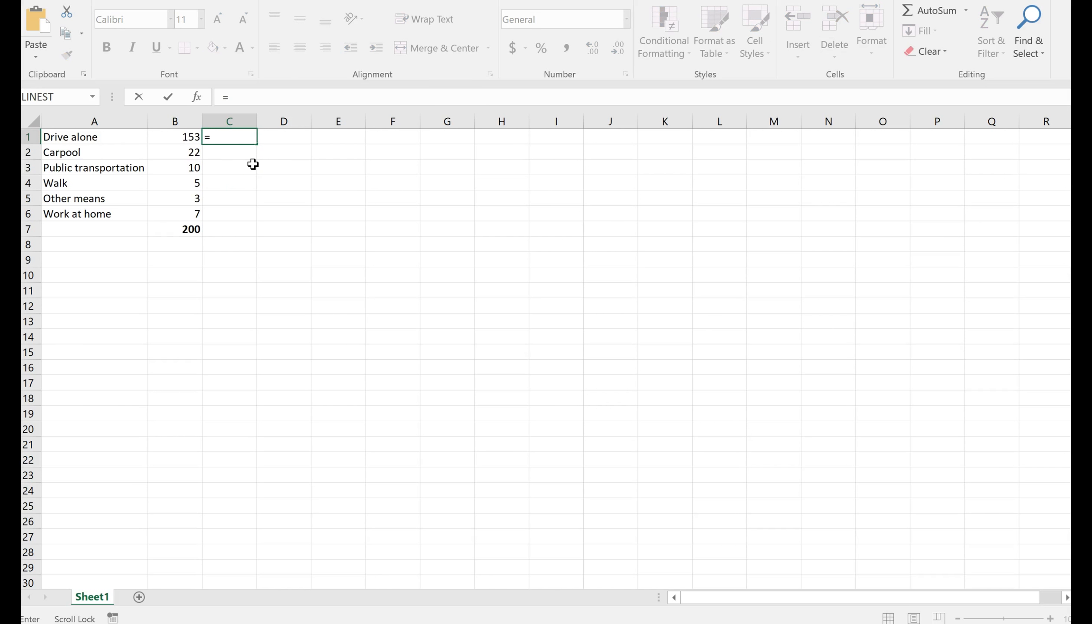
left_click(172, 138)
type("/")
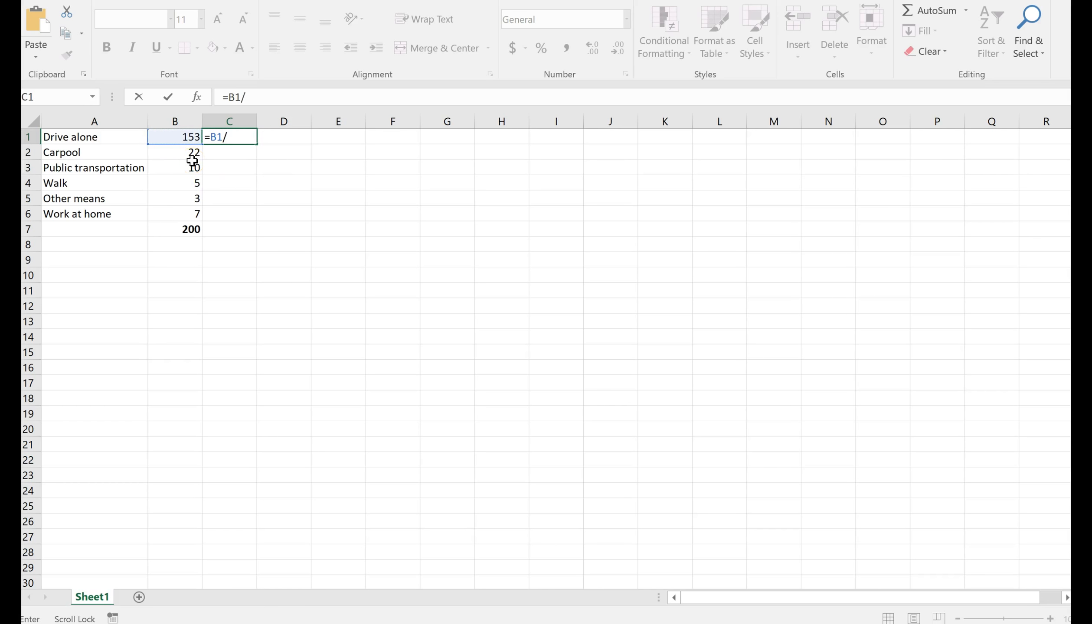
left_click(182, 227)
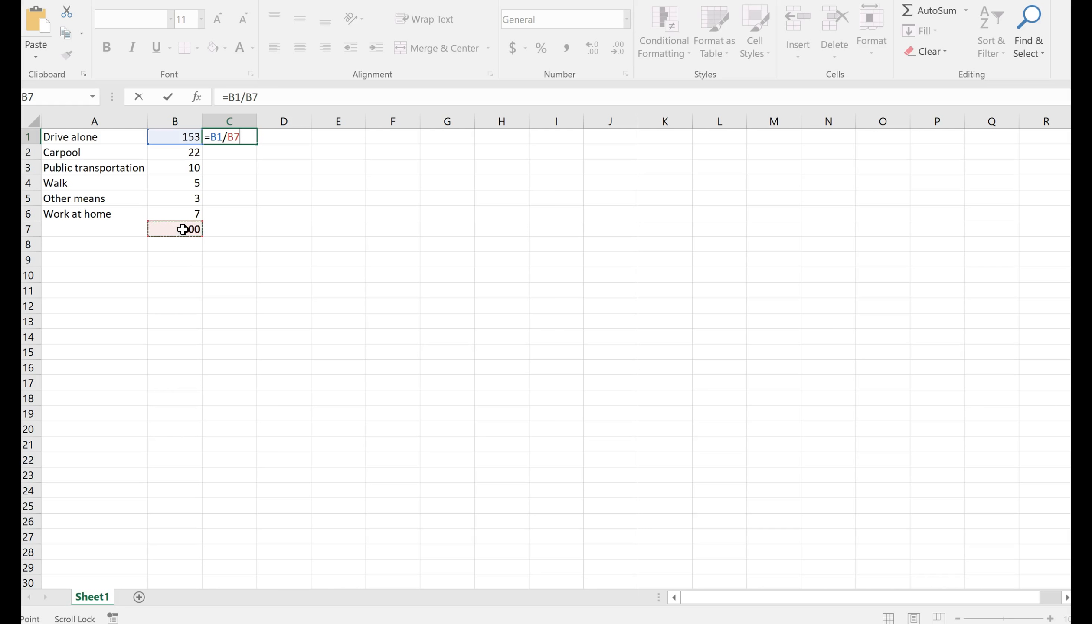
key("F4")
key("Return")
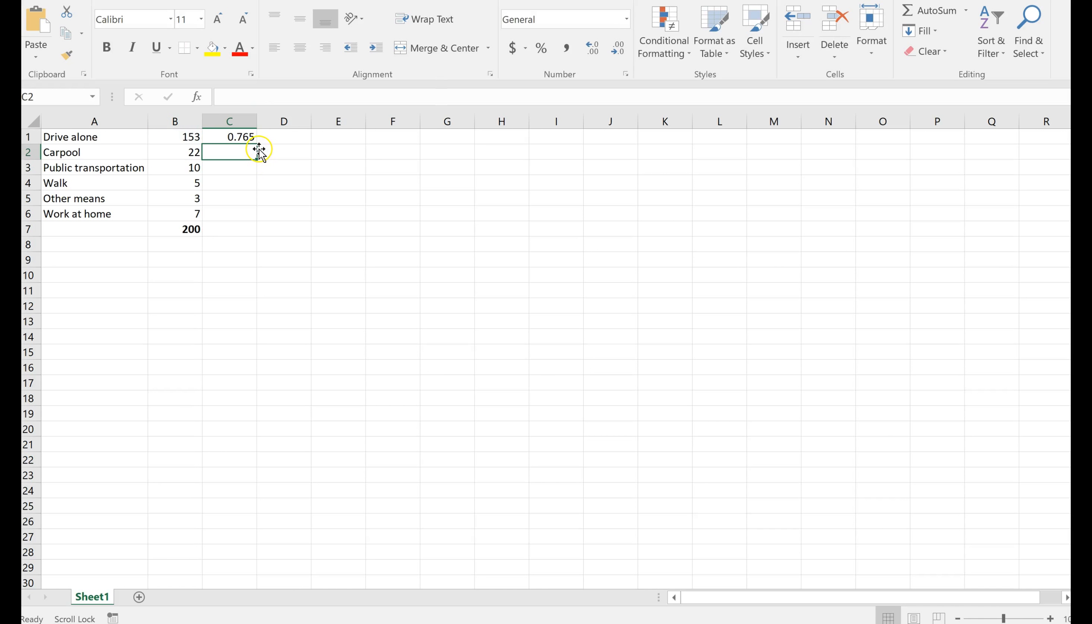
Step: Fill the relative frequency formula from C1 down to C6 and check the copied formula in C2
left_click(254, 139)
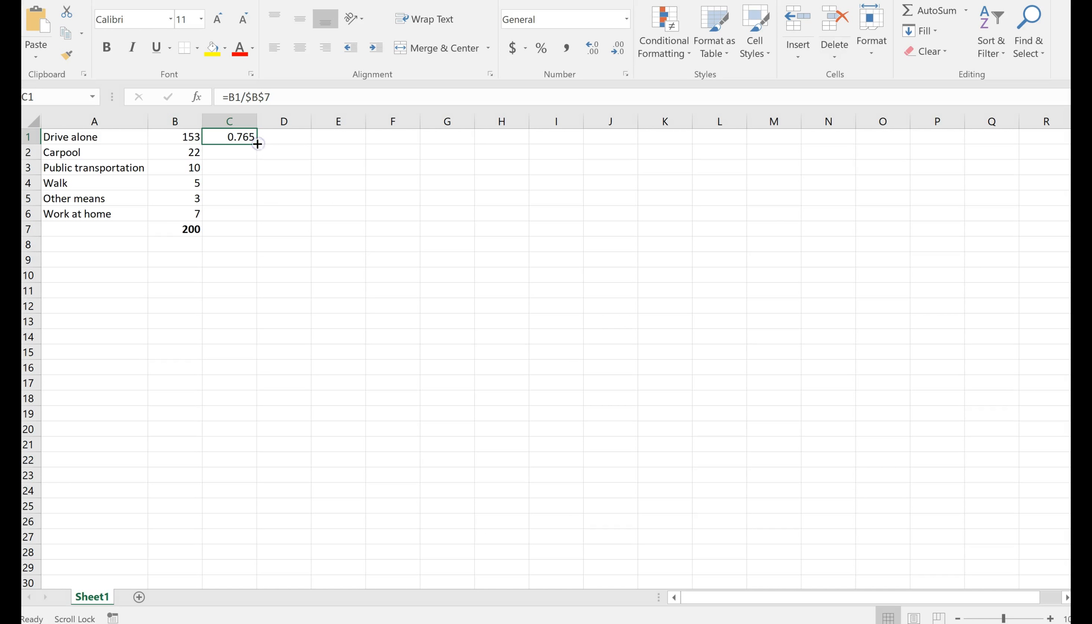
left_click_drag(258, 147, 258, 217)
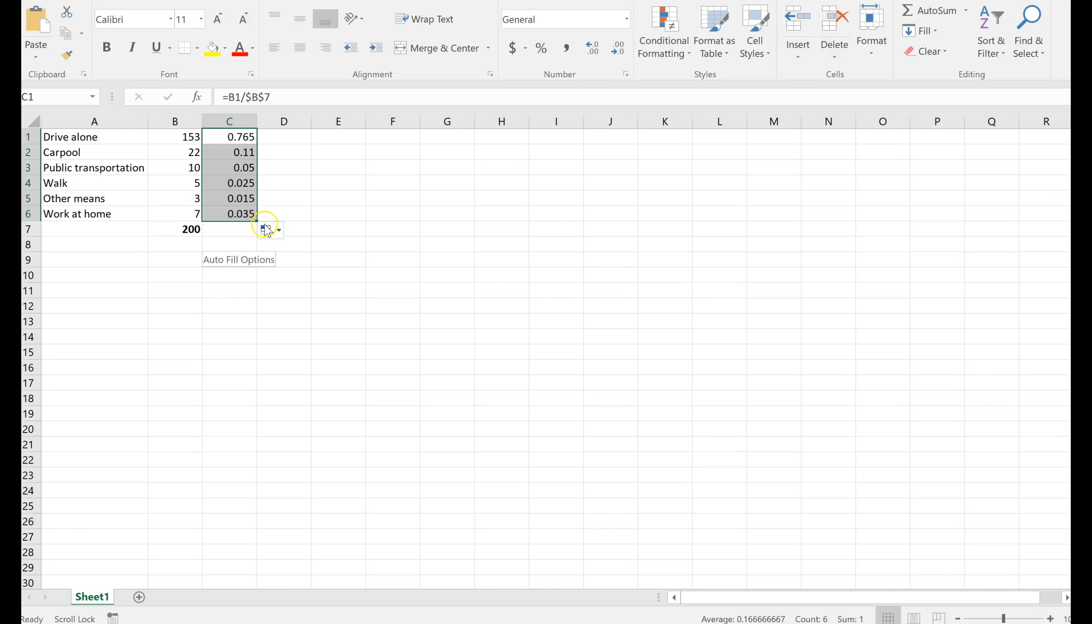
left_click(245, 153)
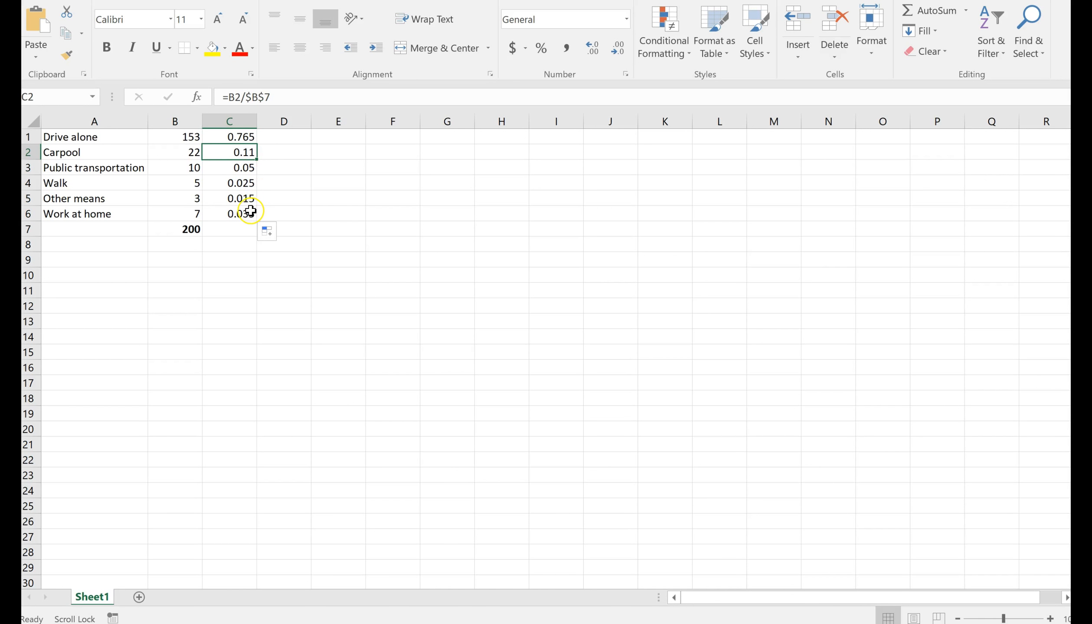
Step: Start the cumulative relative frequency column by entering =C1 in cell D1
left_click(291, 140)
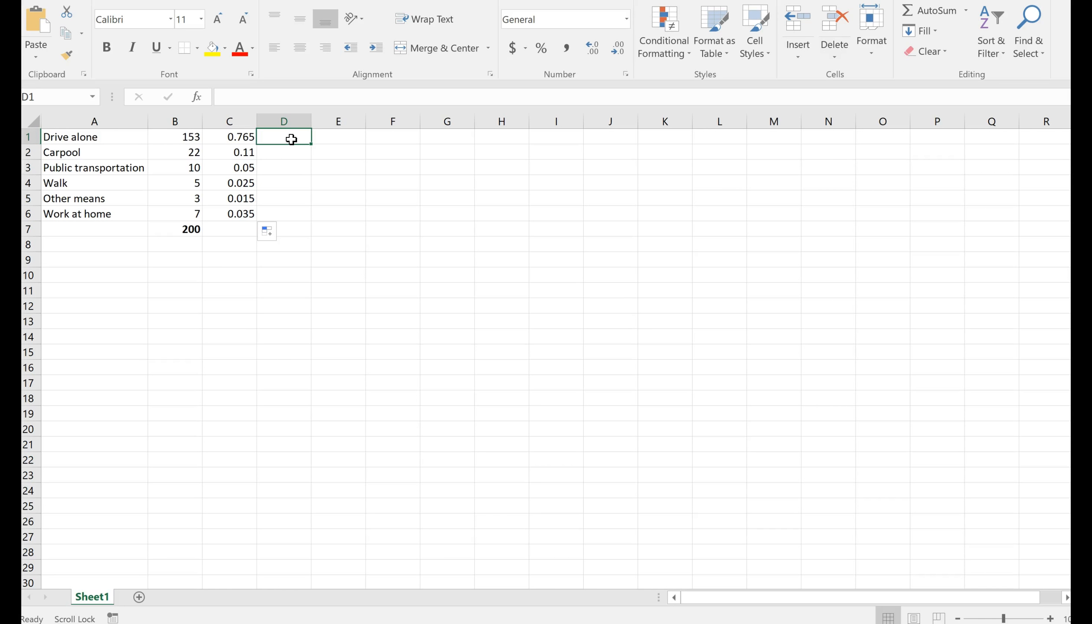
type("=")
left_click(244, 137)
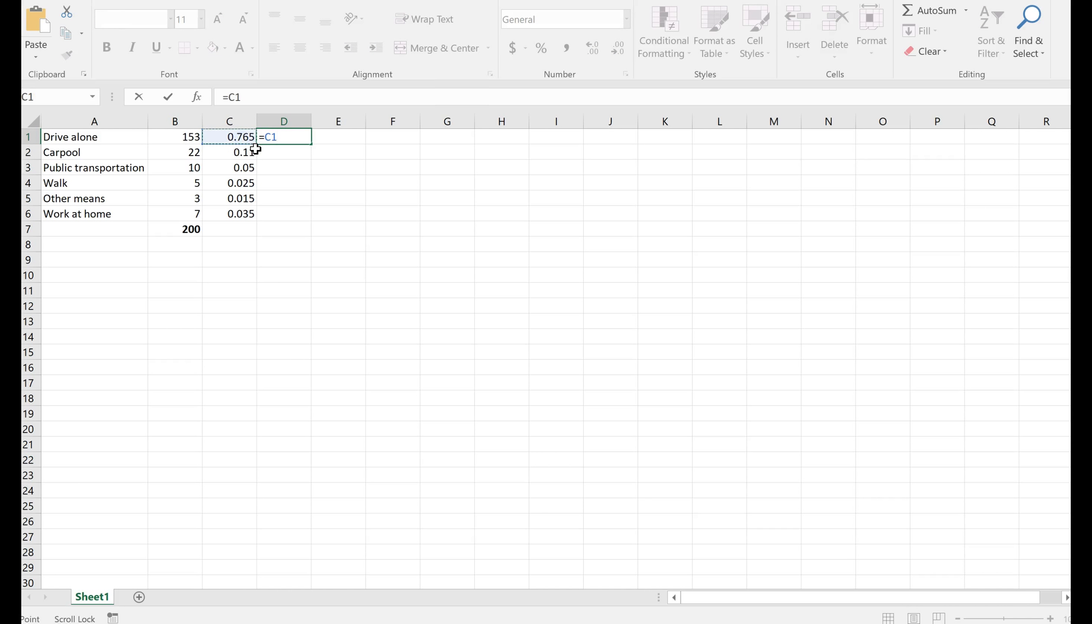
key("Return")
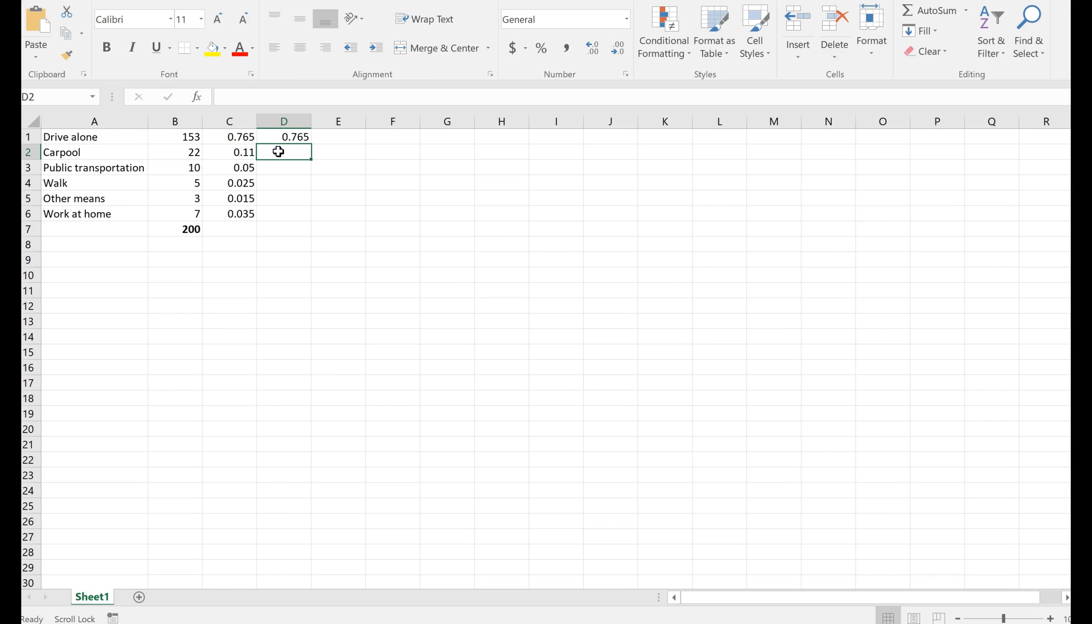
Step: Enter the running total formula =D1+C2 in cell D2 for the Carpool row
type("=")
left_click(283, 138)
left_click(282, 138)
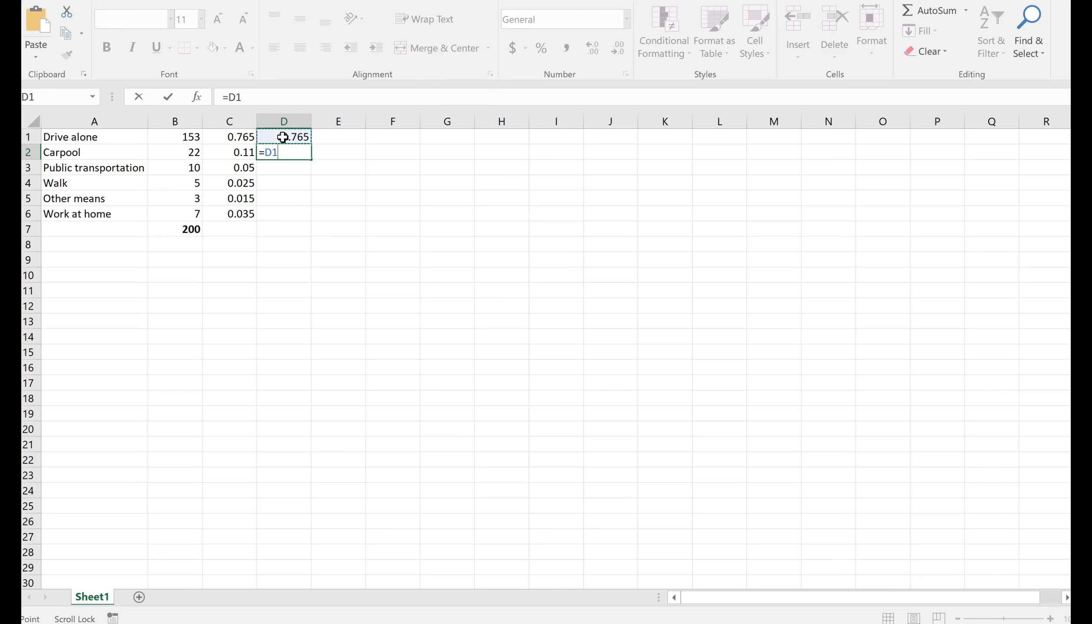
type("+")
left_click(250, 154)
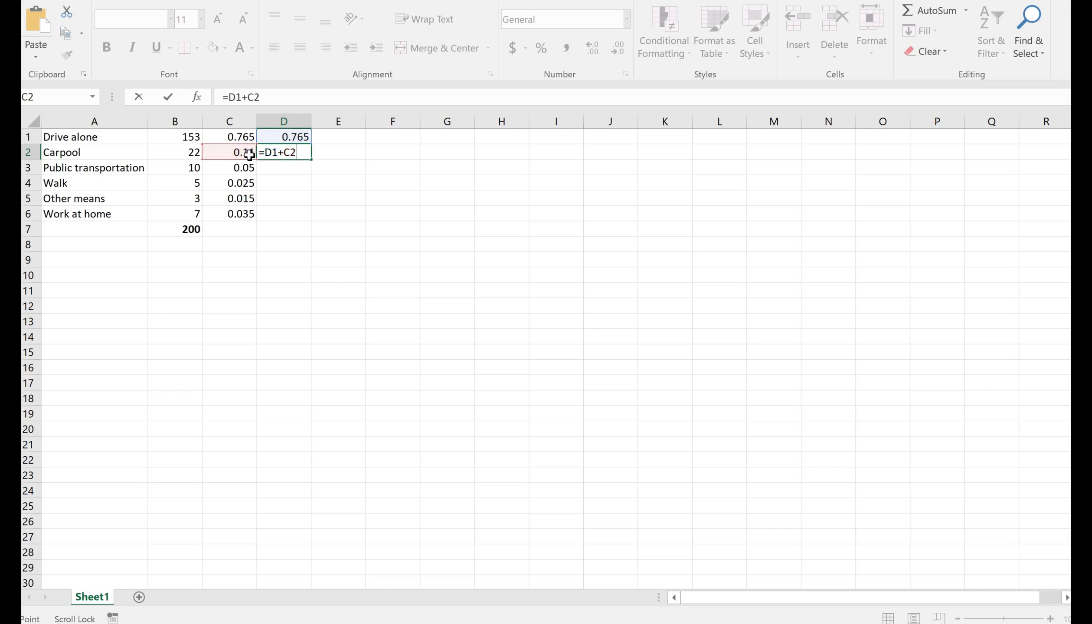
key("Return")
Step: Fill the cumulative formula from D2 down to D6 and review columns C and D
left_click(295, 152)
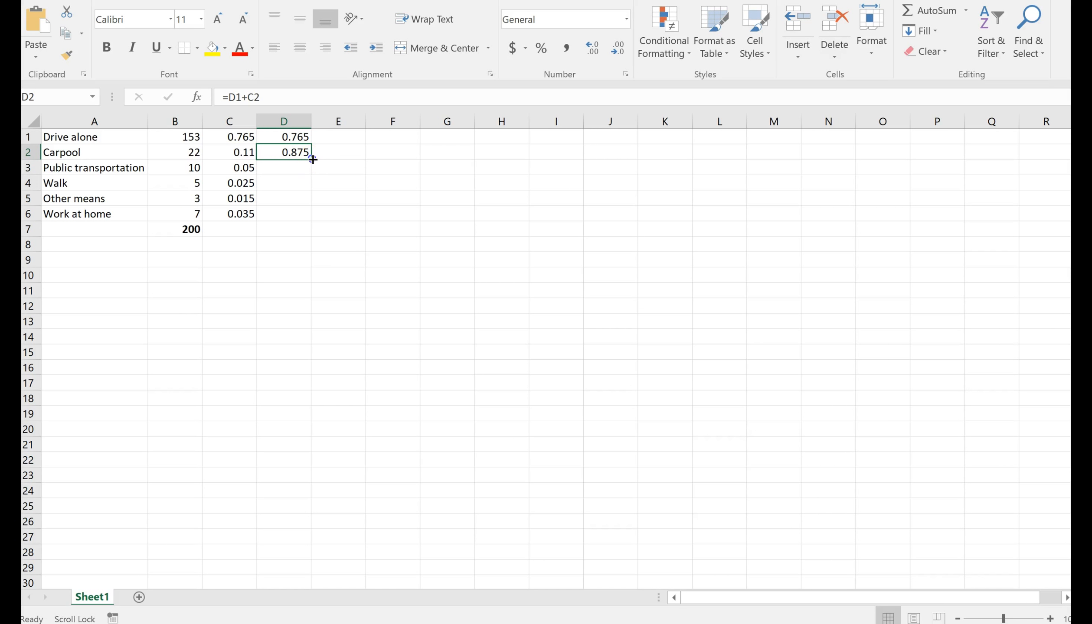
double_click(311, 160)
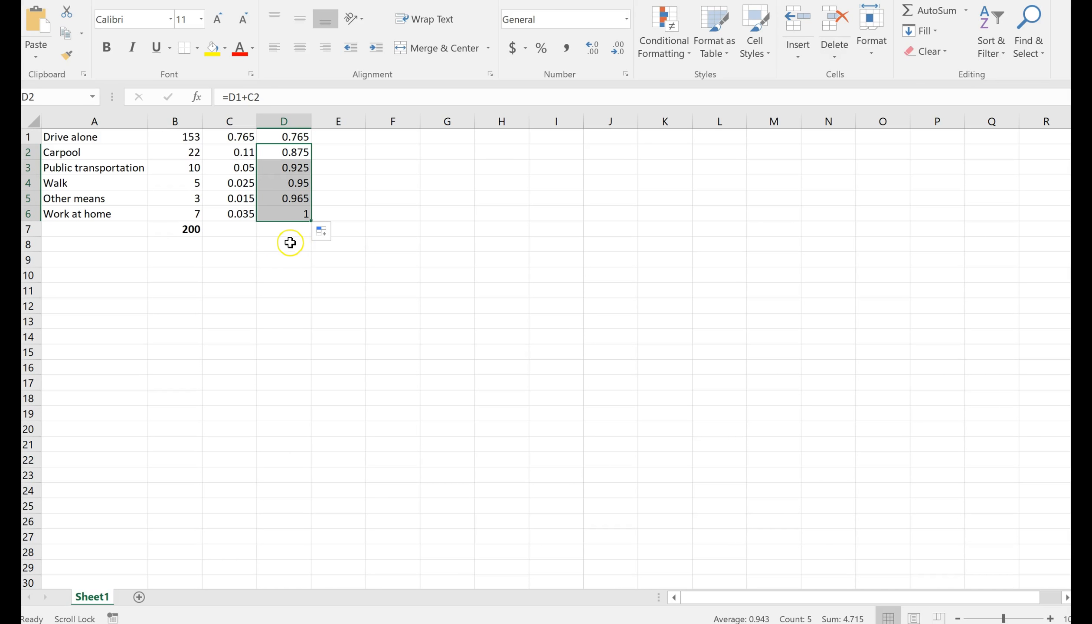
left_click(245, 121)
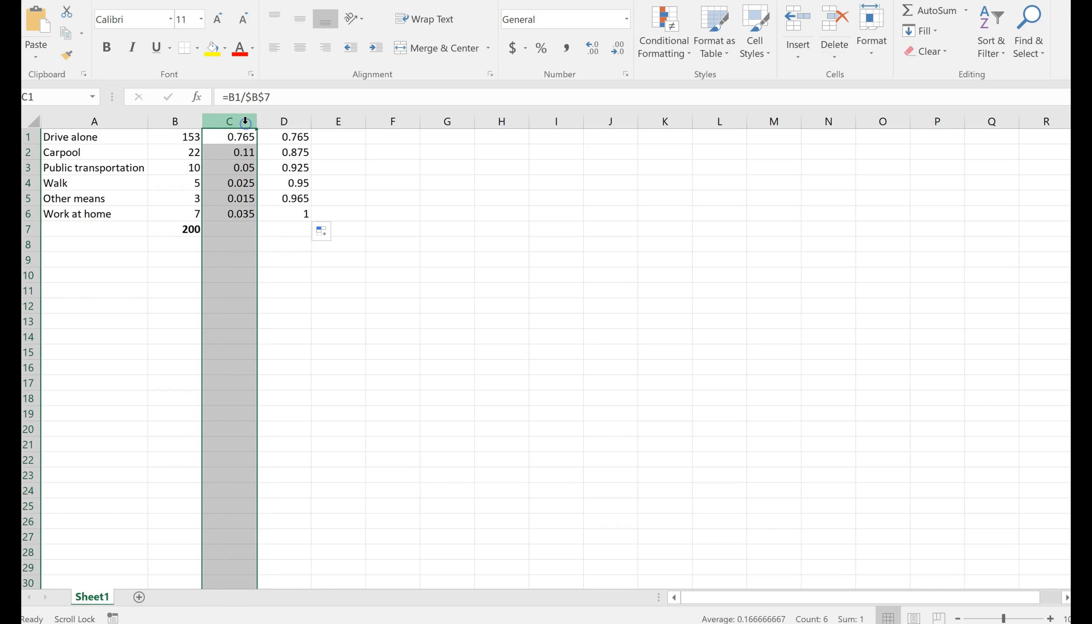
left_click(281, 120)
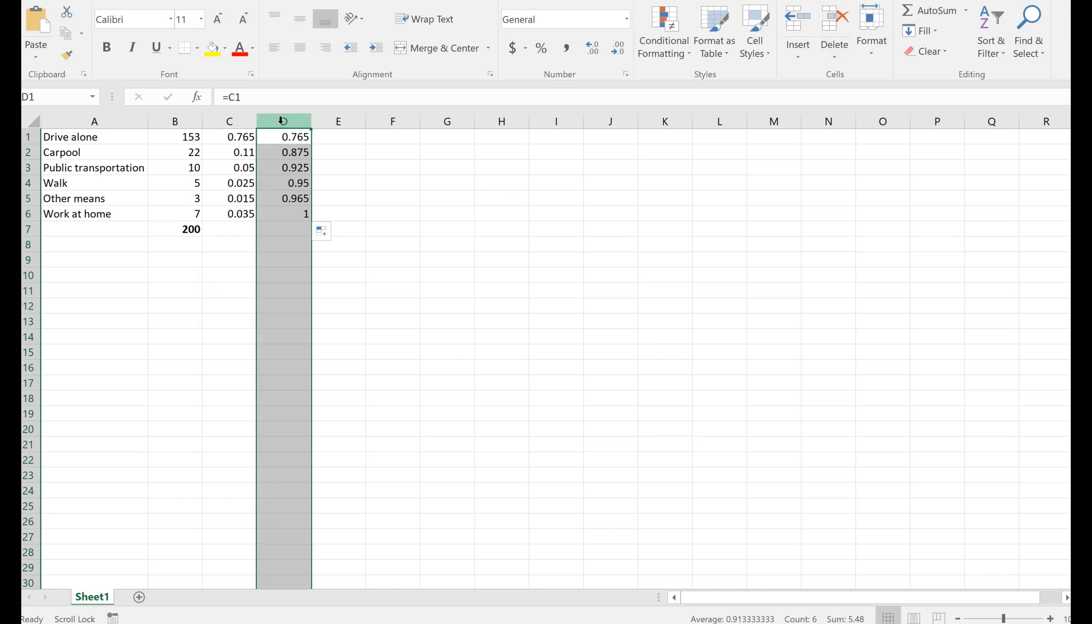